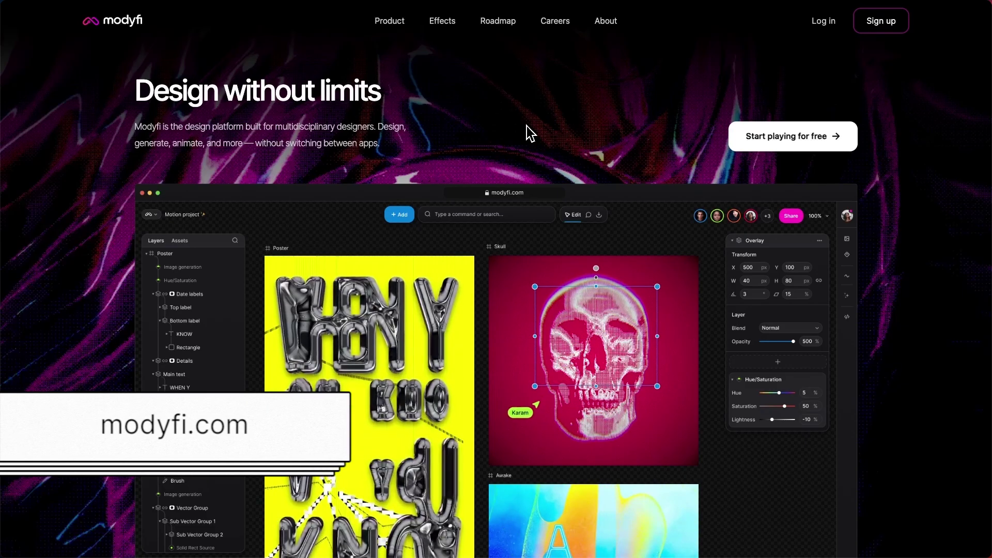
Step: Open the Effects gallery on modyfi.com and scroll through the modifier grid
left_click(450, 30)
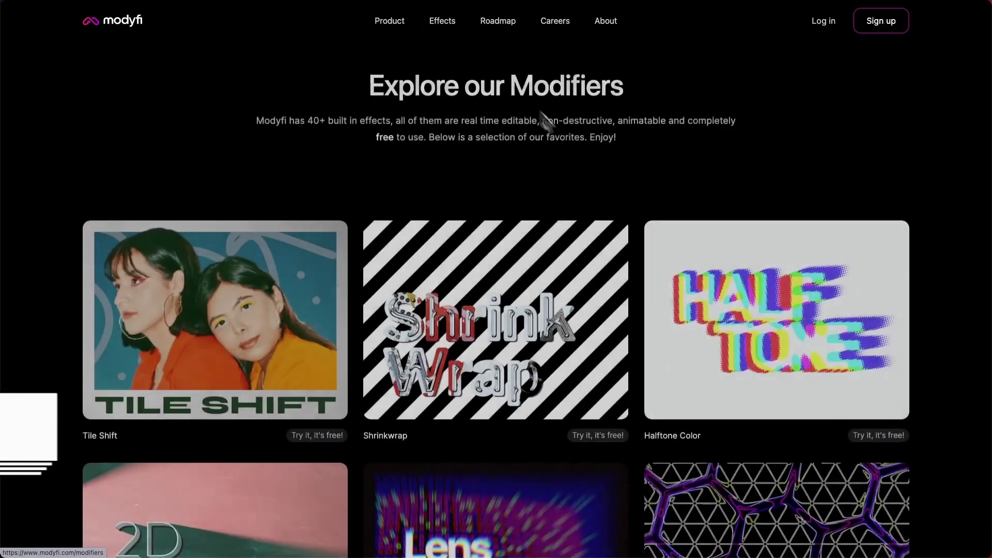
scroll(910, 179, "down", 3)
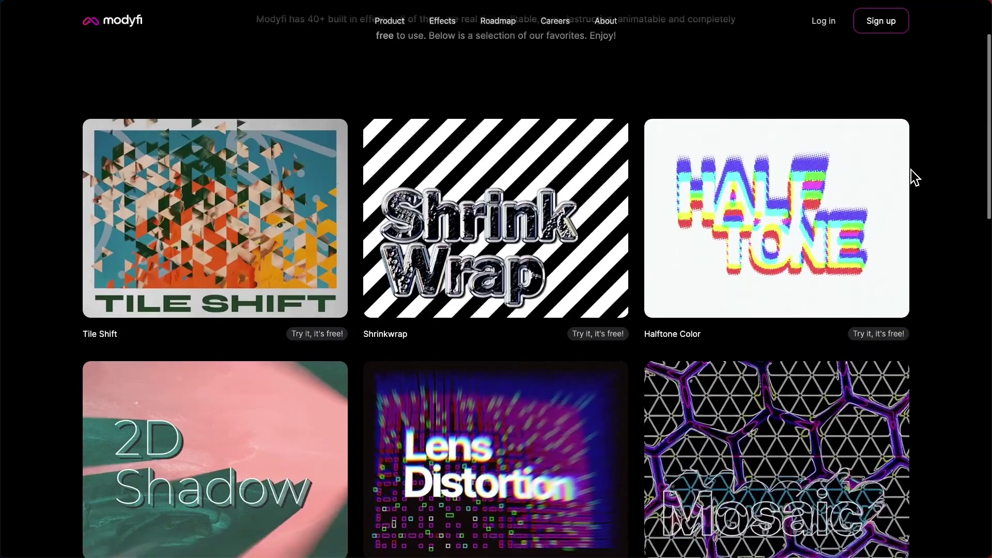
scroll(912, 177, "down", 3)
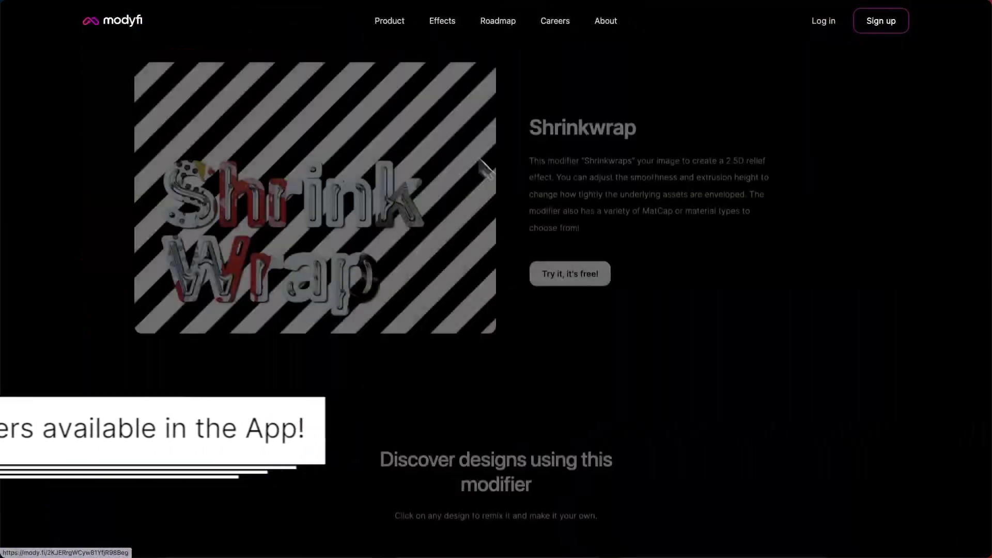
scroll(800, 262, "down", 5)
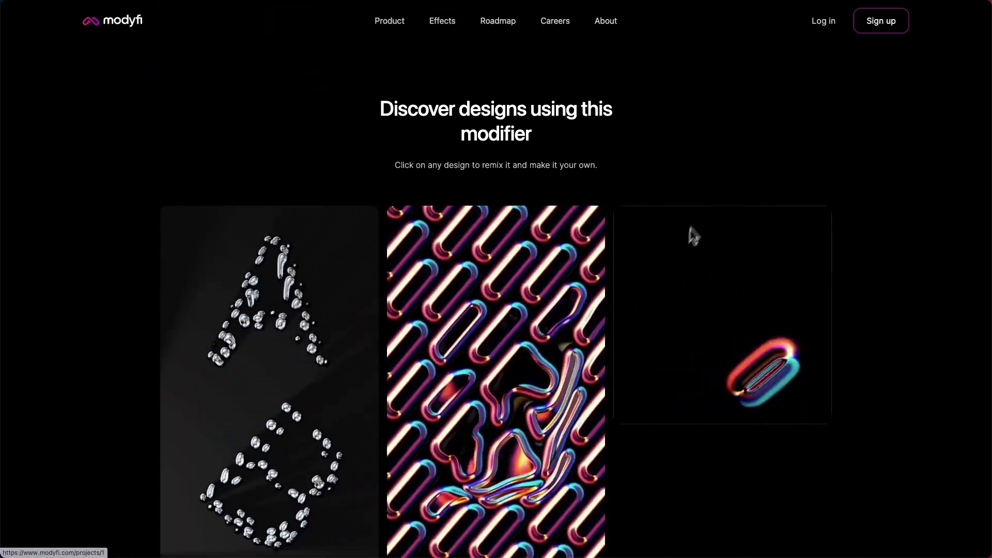
scroll(691, 230, "up", 6)
scroll(705, 211, "up", 1)
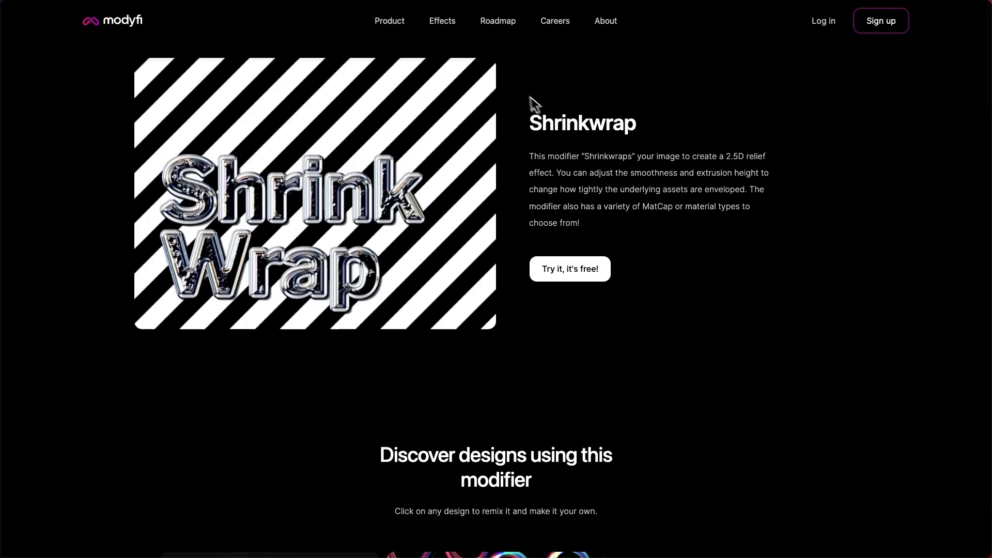
Step: Return to the Effects gallery and open the Stretch modifier's card as a remix
left_click(451, 25)
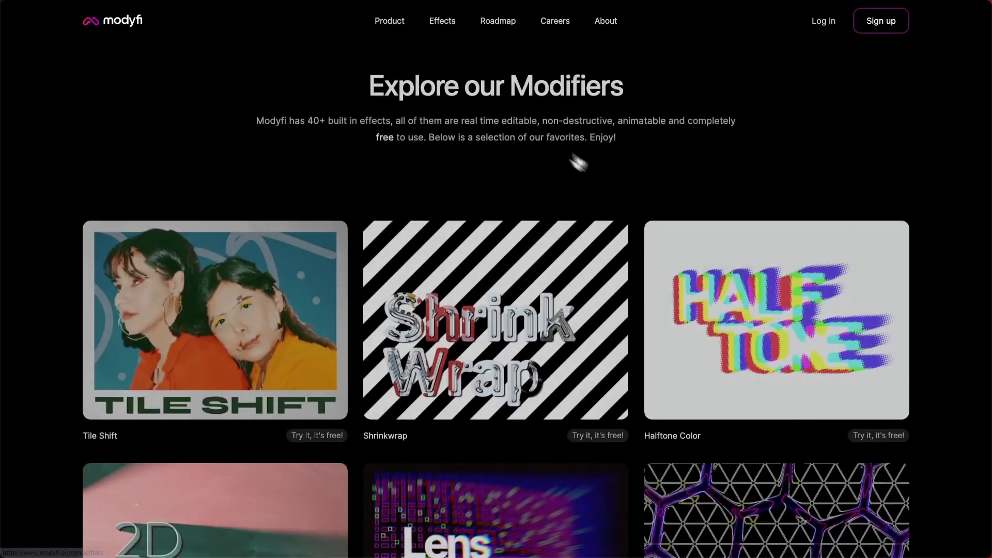
scroll(653, 216, "down", 10)
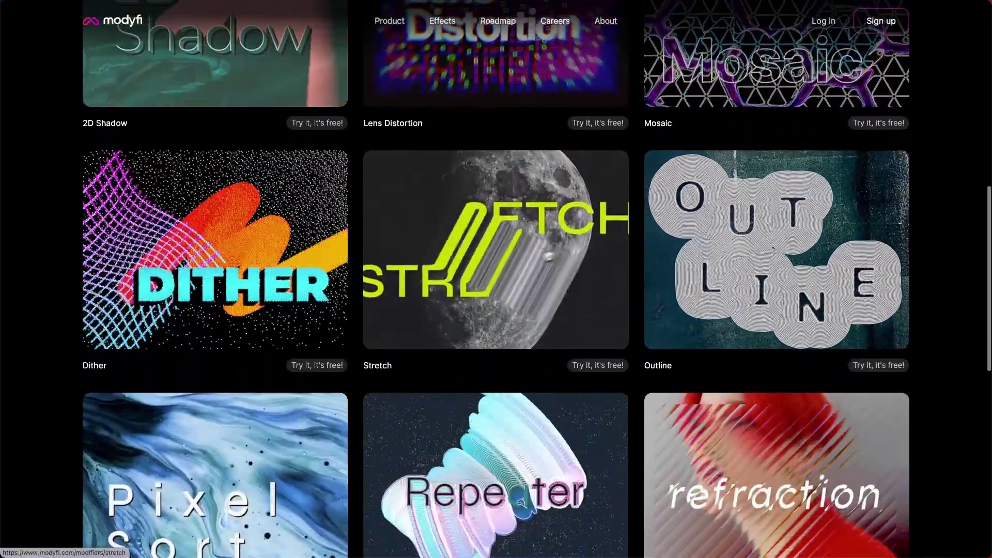
left_click(513, 265)
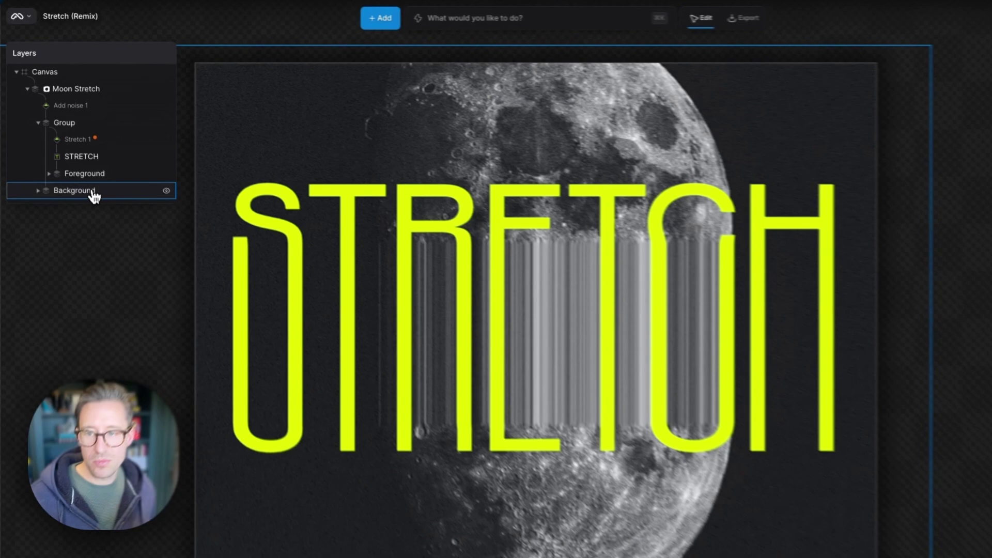
Step: Select the Background layer and toggle the Background and moon Foreground visibility to compare
left_click(93, 163)
left_click(177, 205)
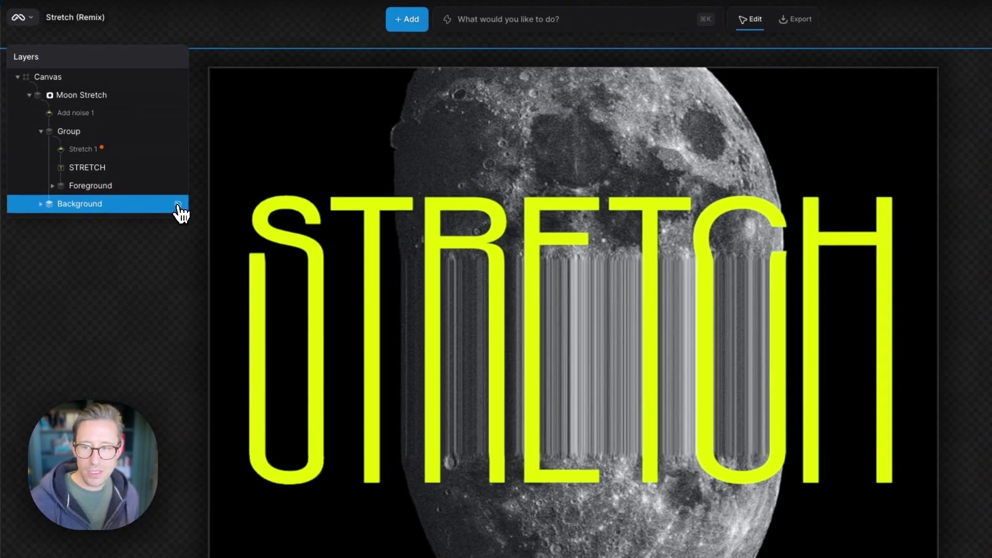
left_click(177, 204)
left_click(177, 205)
left_click(178, 205)
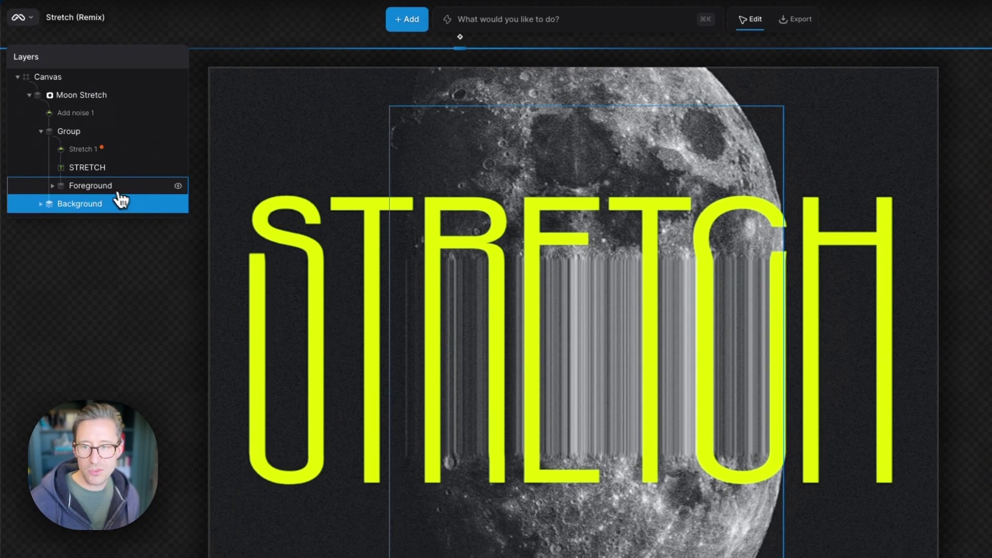
left_click(178, 187)
left_click(178, 187)
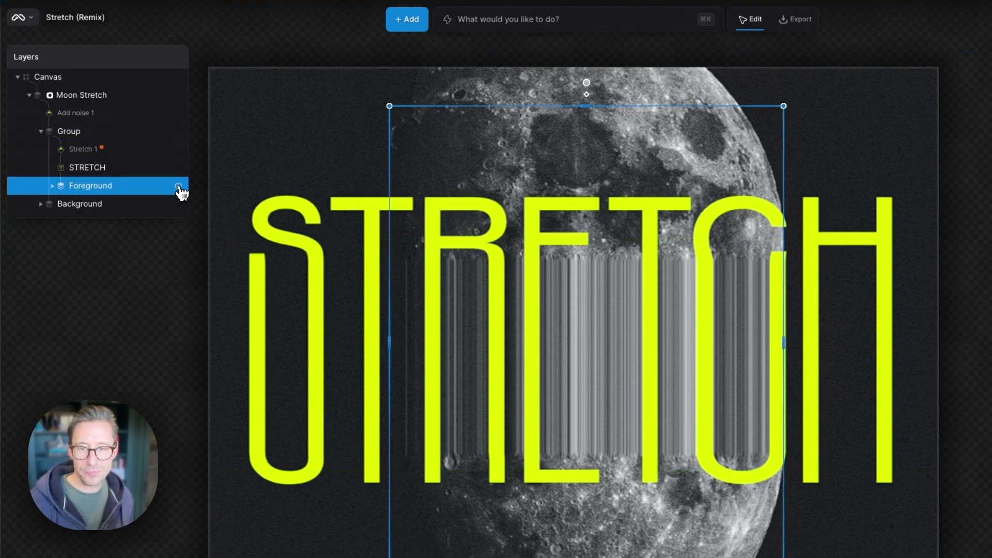
Step: Toggle the yellow STRETCH text and the Stretch 1 effect off and on to see their roles
left_click(178, 168)
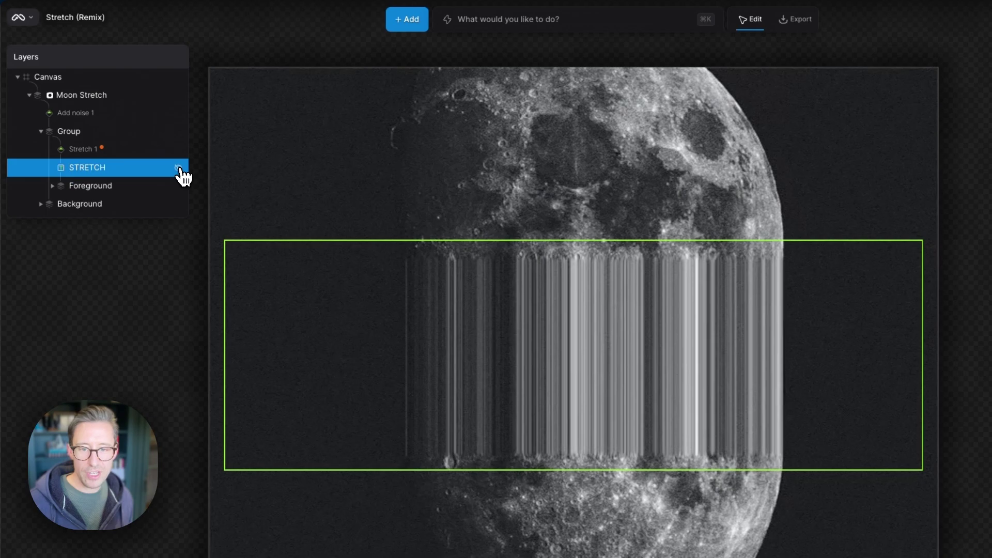
left_click(178, 168)
left_click(178, 168)
left_click(178, 168)
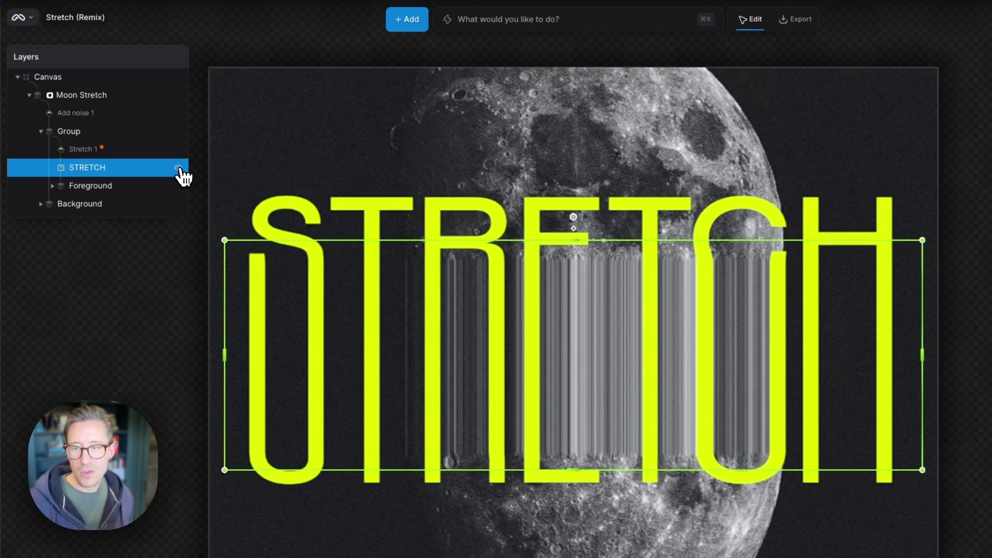
left_click(179, 151)
left_click(179, 150)
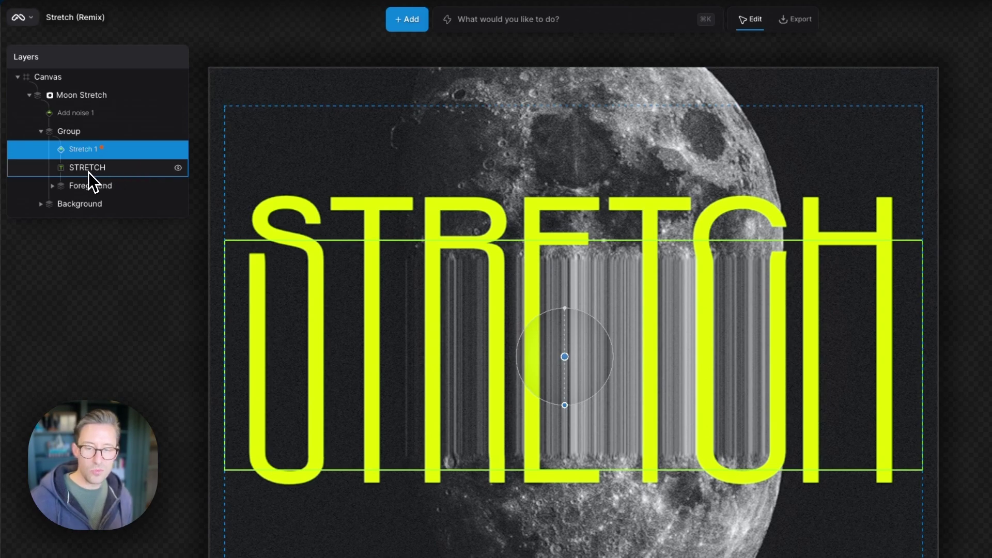
left_click(178, 150)
left_click(178, 151)
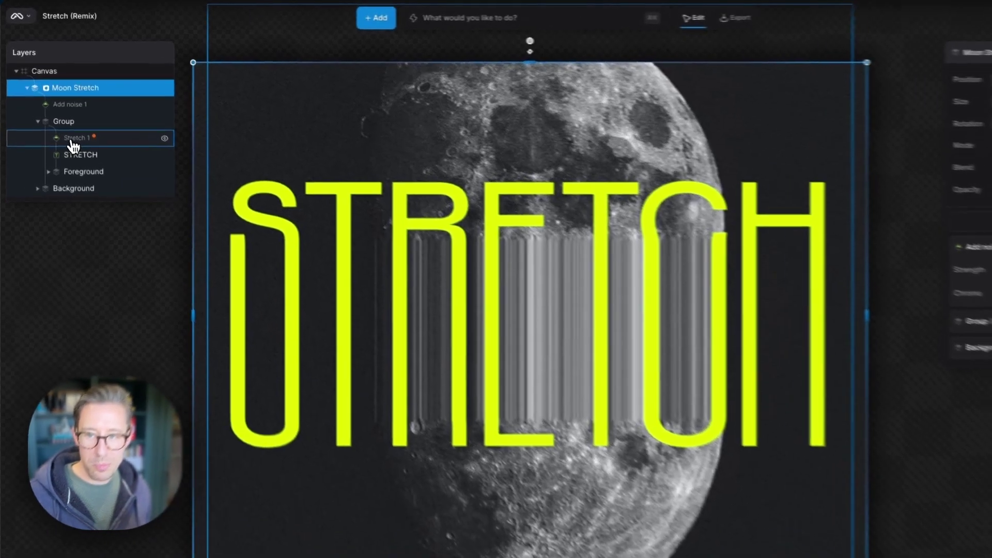
Step: Select Stretch 1 and move its centre handle over the STRETCH letters
left_click(62, 122)
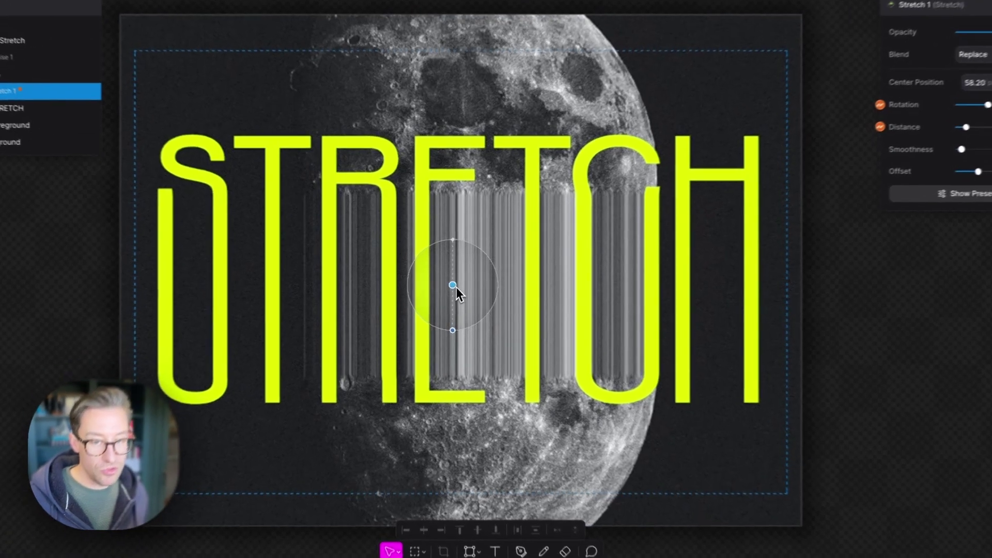
left_click_drag(451, 285, 445, 254)
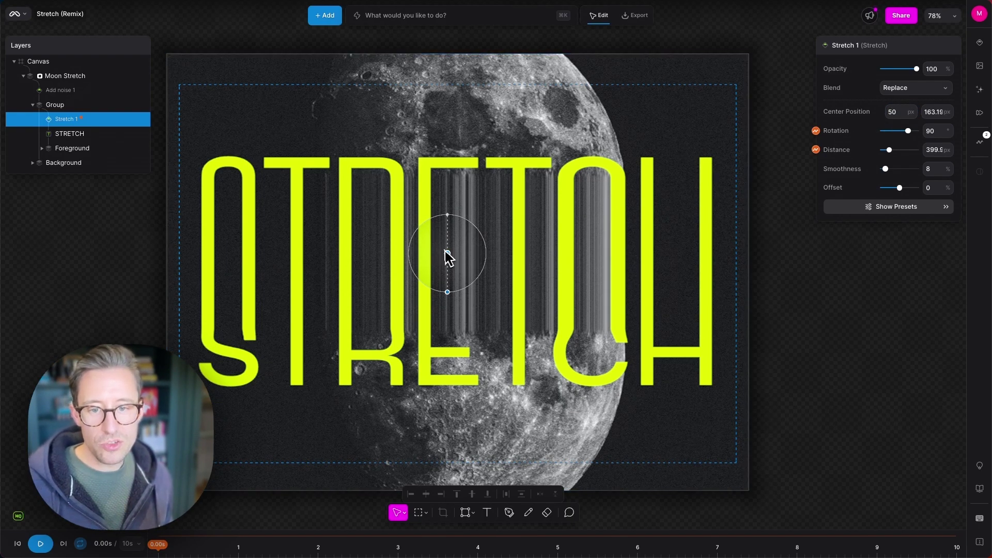
left_click_drag(445, 256, 417, 300)
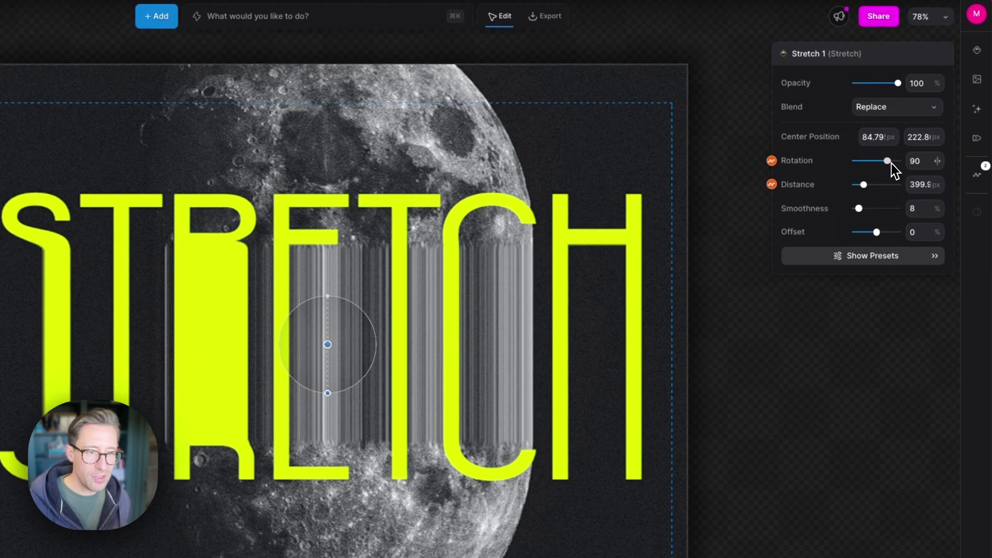
Step: Rotate the stretch direction to 38° so the moon and lettering streak diagonally
left_click_drag(893, 161, 873, 166)
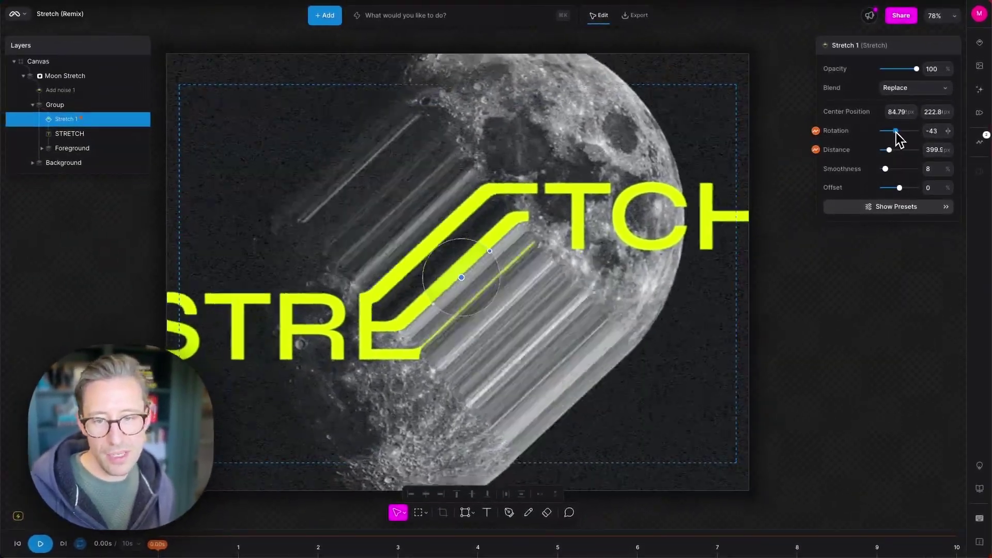
mouse_move(896, 133)
left_mouse_down()
mouse_move(912, 133)
mouse_move(891, 135)
left_mouse_up()
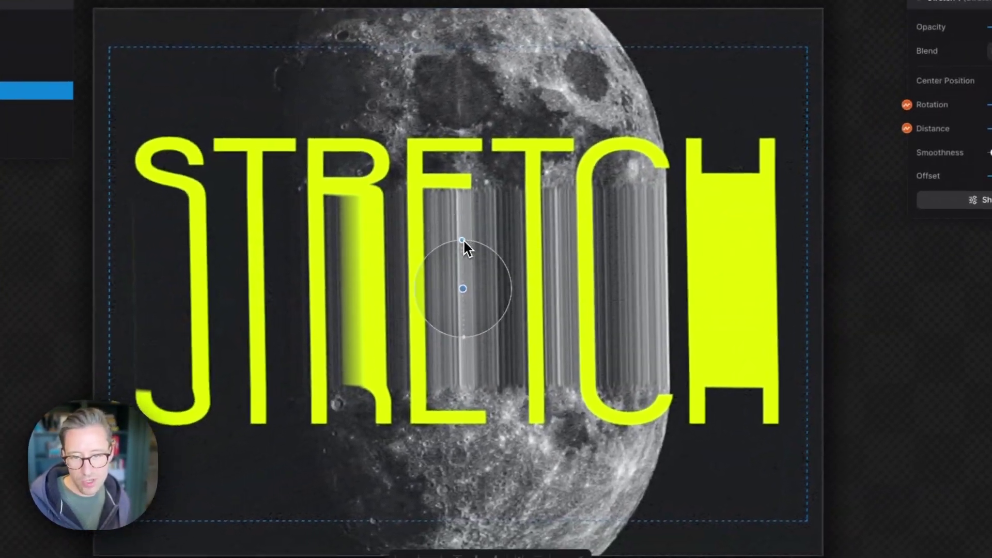
left_click_drag(445, 248, 492, 300)
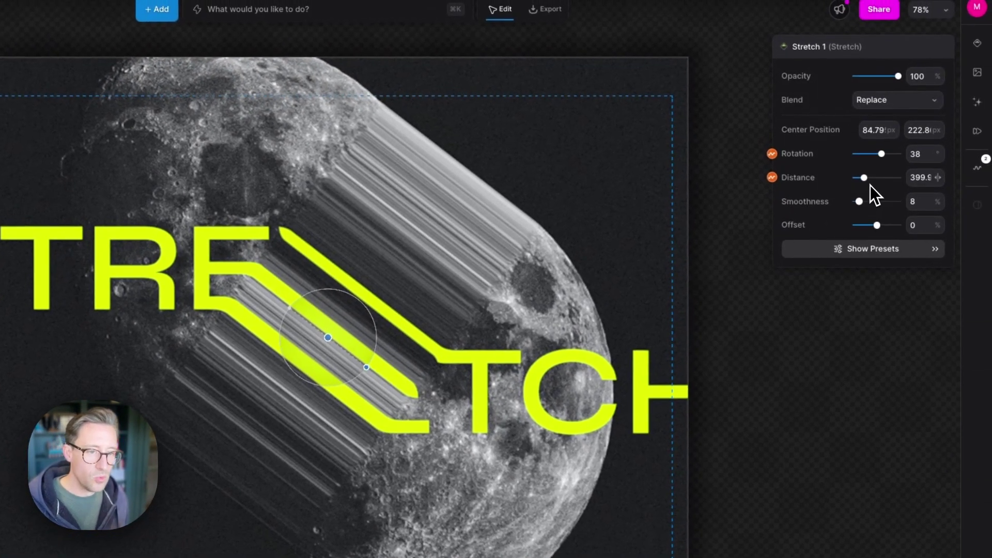
Step: Try a longer stretch at distance 213 with smoothness raised to 95
mouse_move(866, 182)
left_mouse_down()
mouse_move(883, 182)
mouse_move(856, 186)
left_mouse_up()
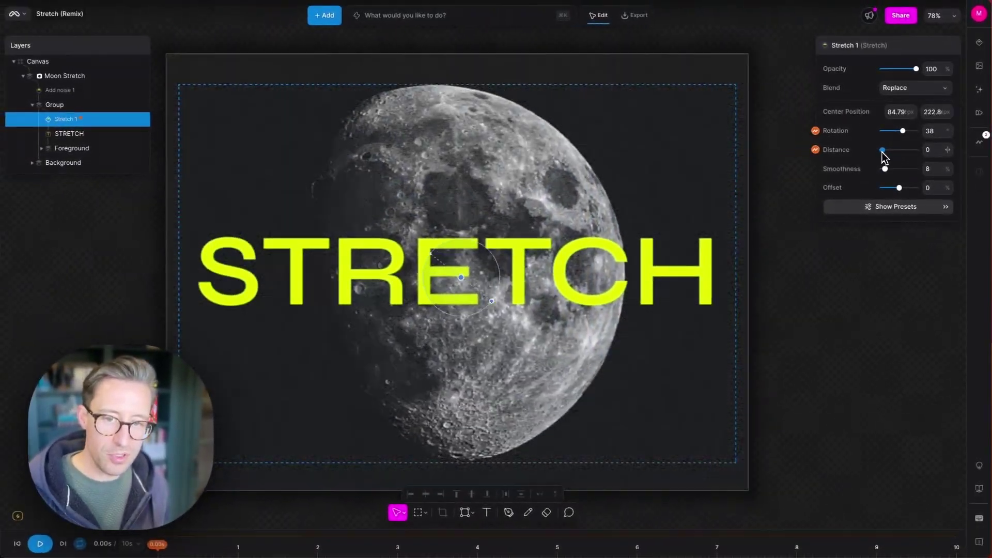
left_click_drag(884, 154, 895, 151)
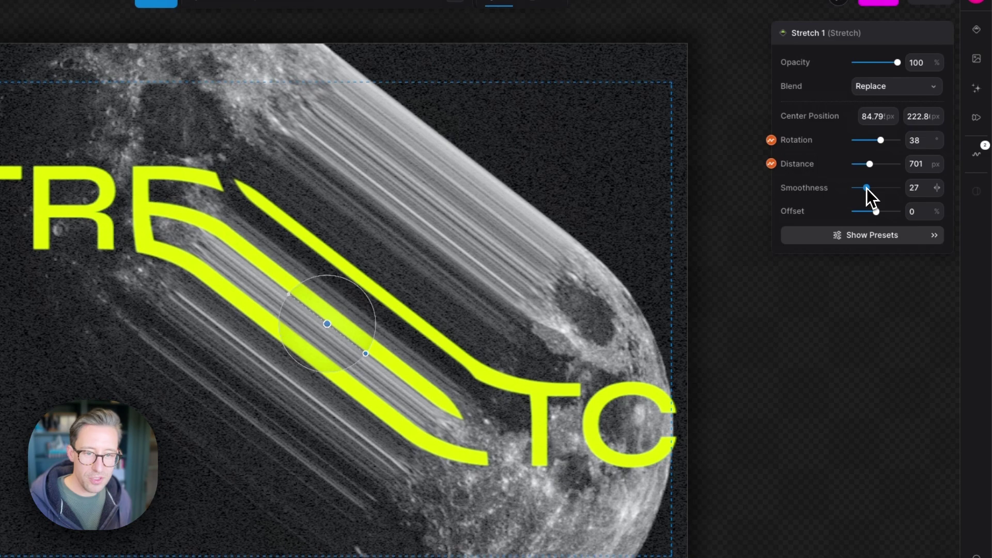
mouse_move(867, 188)
left_mouse_down()
mouse_move(897, 189)
mouse_move(917, 167)
mouse_move(894, 168)
mouse_move(910, 169)
left_mouse_up()
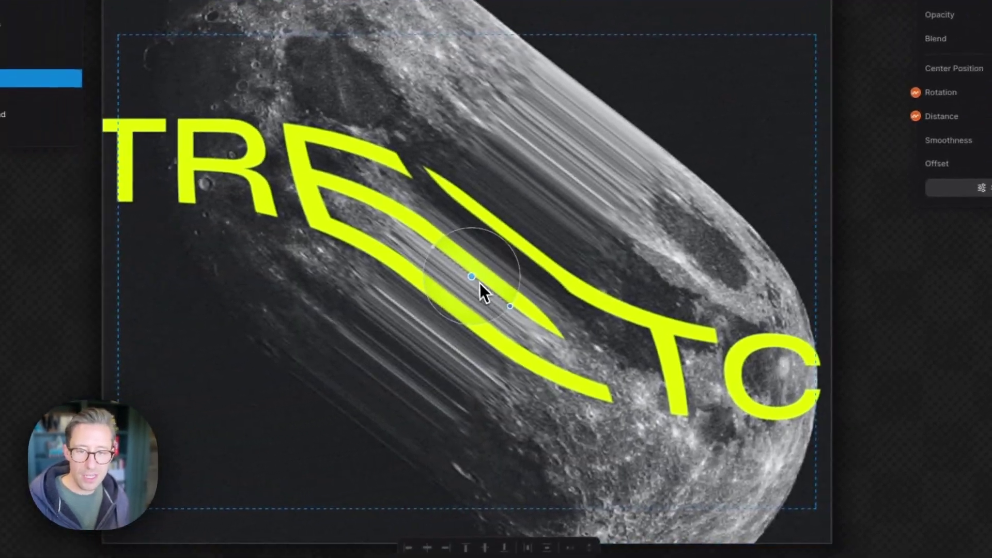
Step: Reposition the stretch centre, set offset to -100 and cut distance to about 149
left_click_drag(479, 283, 457, 262)
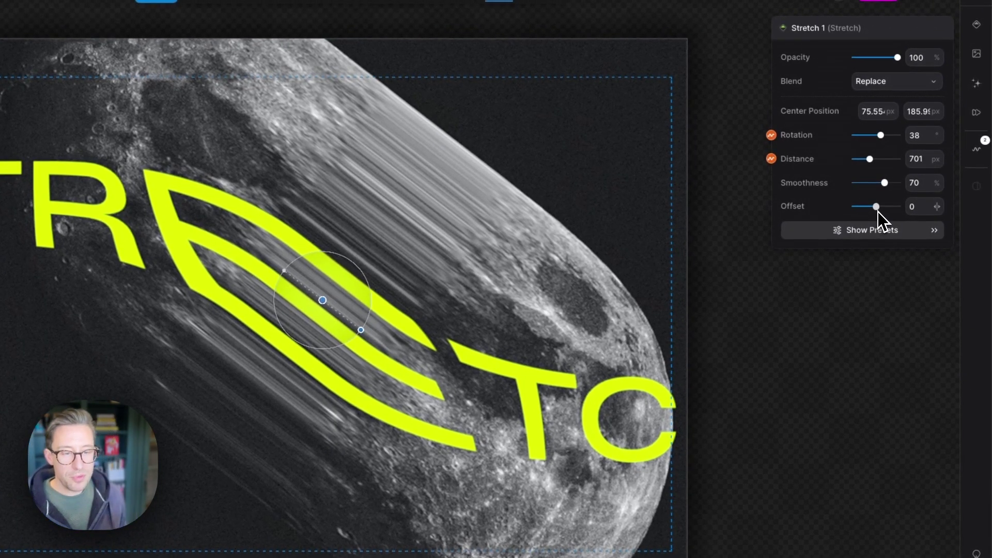
left_click_drag(878, 210, 919, 187)
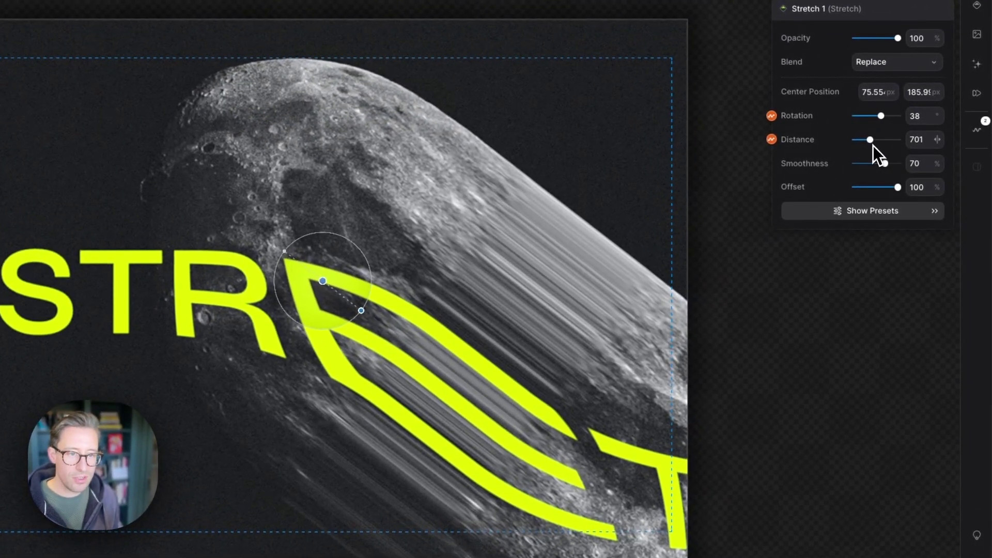
left_click_drag(872, 145, 901, 148)
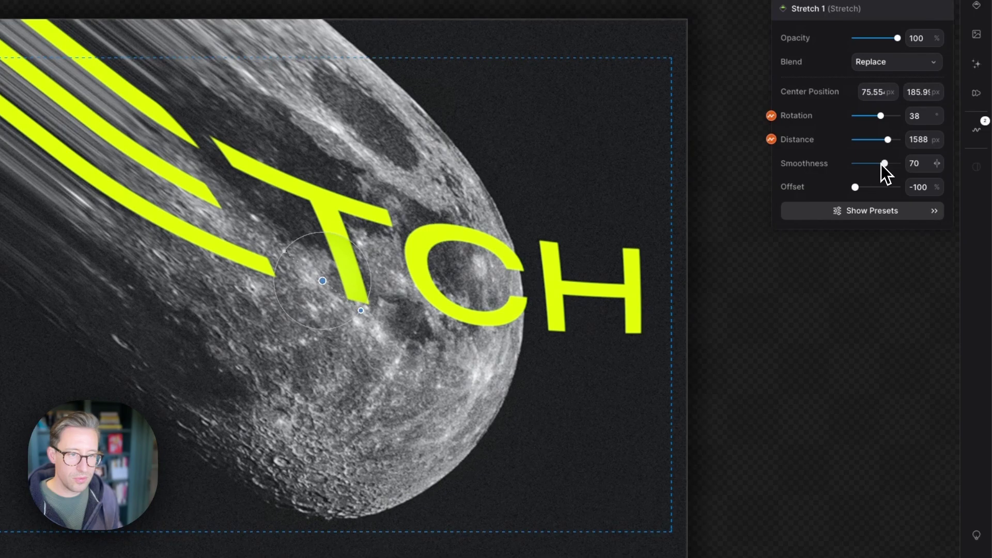
left_click_drag(885, 144, 860, 146)
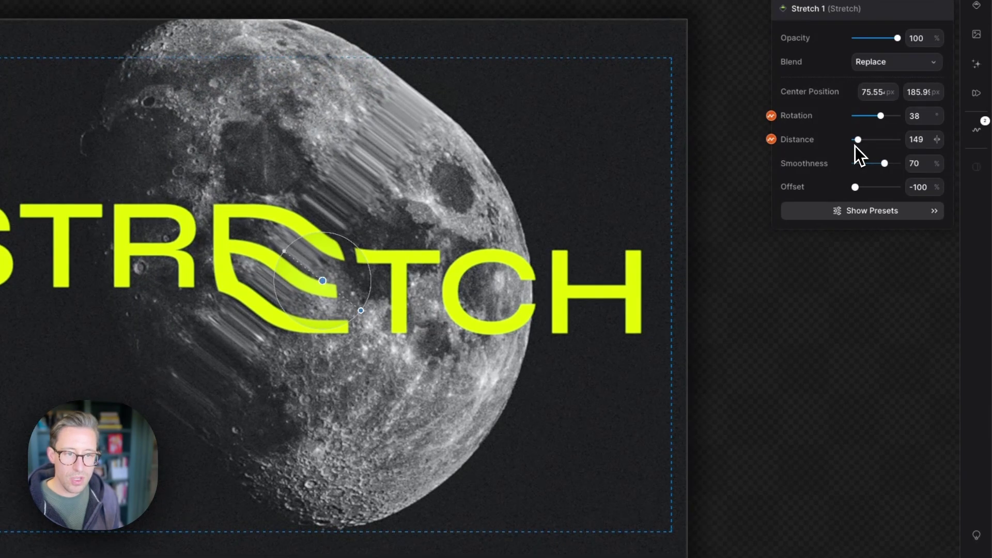
Step: Browse the stretch presets, move the centre left to 20, 170.4, and reselect Stretch 1
left_click(879, 216)
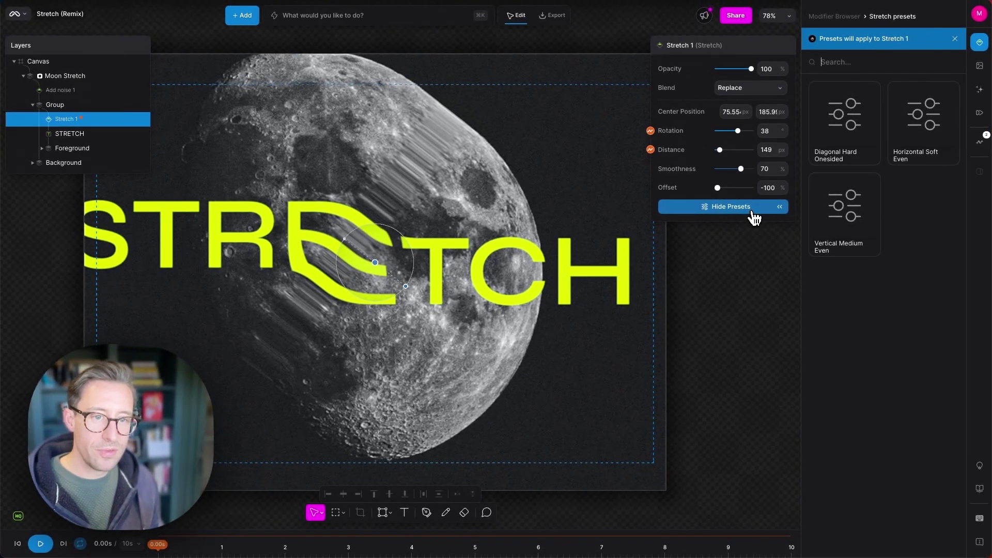
left_click(754, 217)
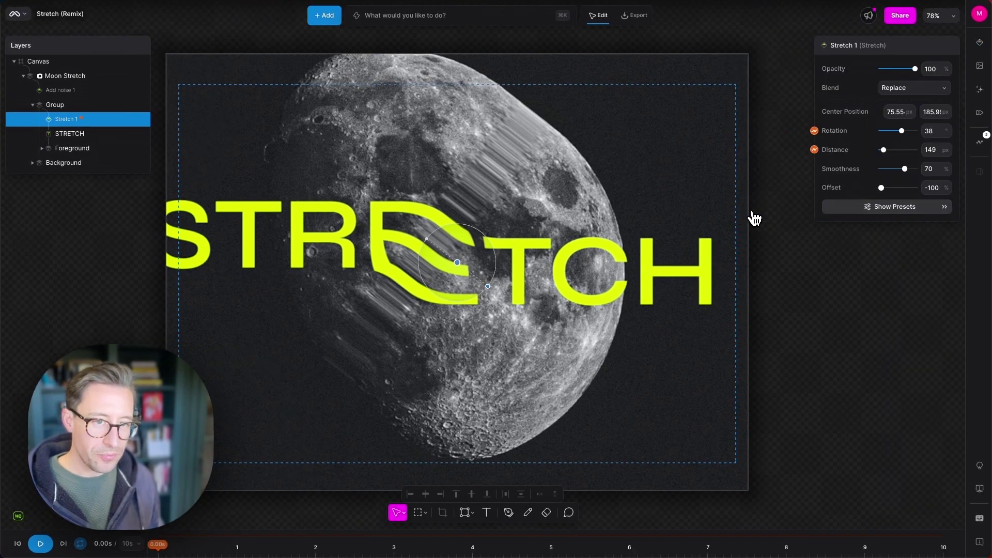
left_click_drag(457, 262, 436, 258)
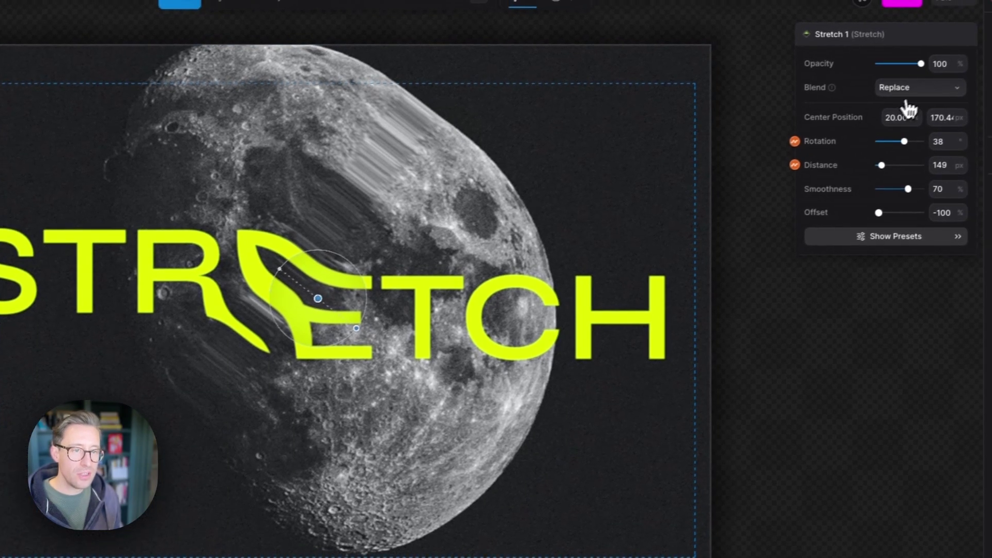
left_click(954, 78)
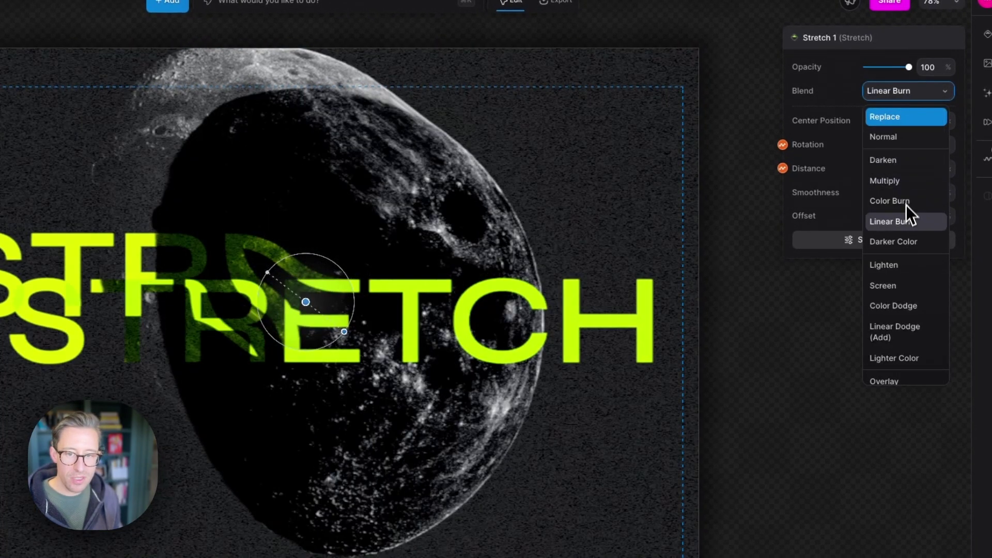
left_click(743, 148)
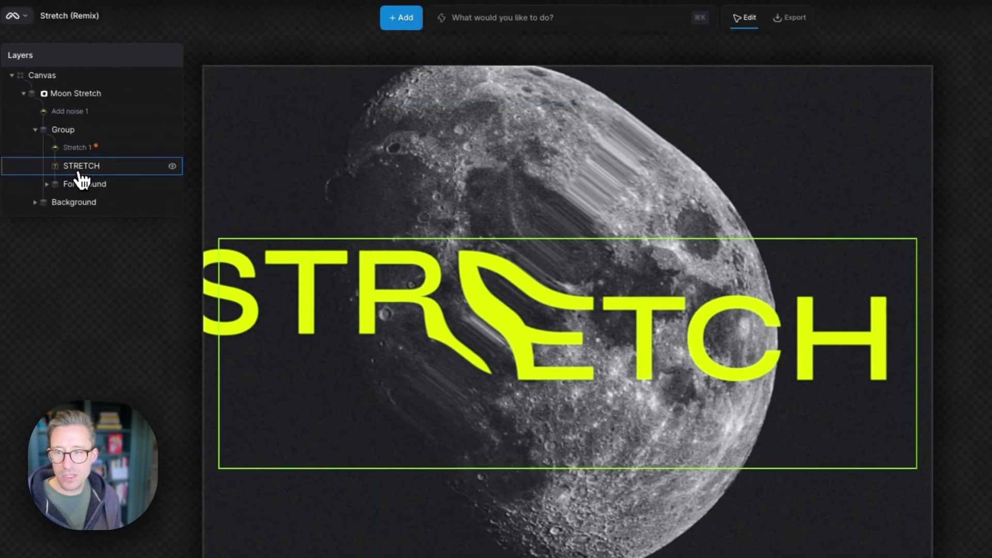
left_click(82, 149)
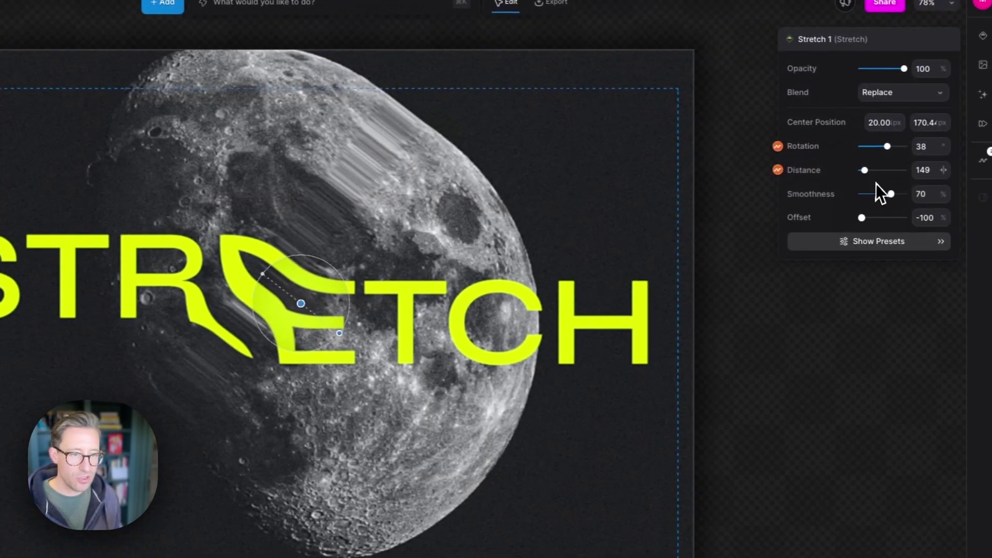
Step: Raise distance to 509 and offset to 28, previewing blend modes but keeping Replace
left_click_drag(923, 174, 932, 178)
left_click_drag(859, 218, 883, 219)
left_click(912, 96)
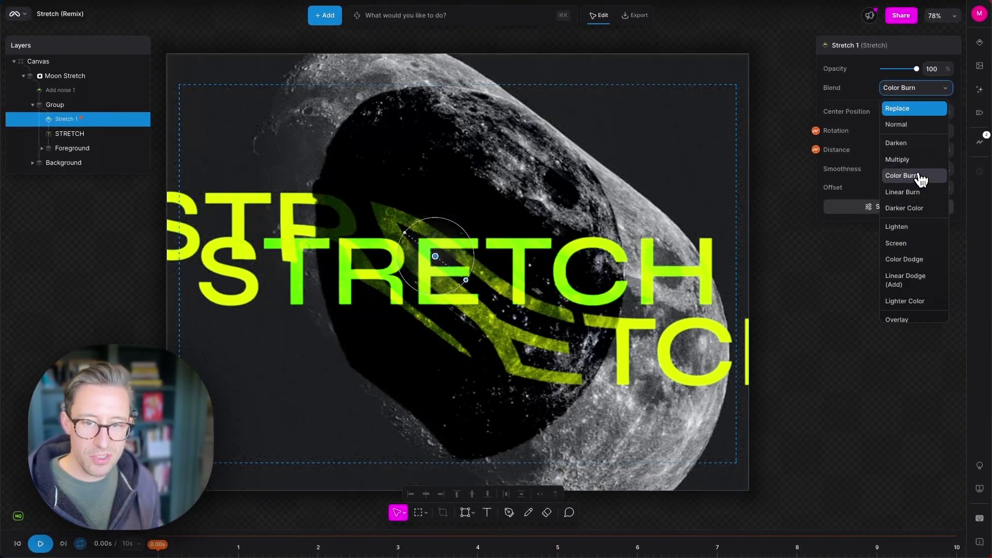
scroll(920, 233, "down", 3)
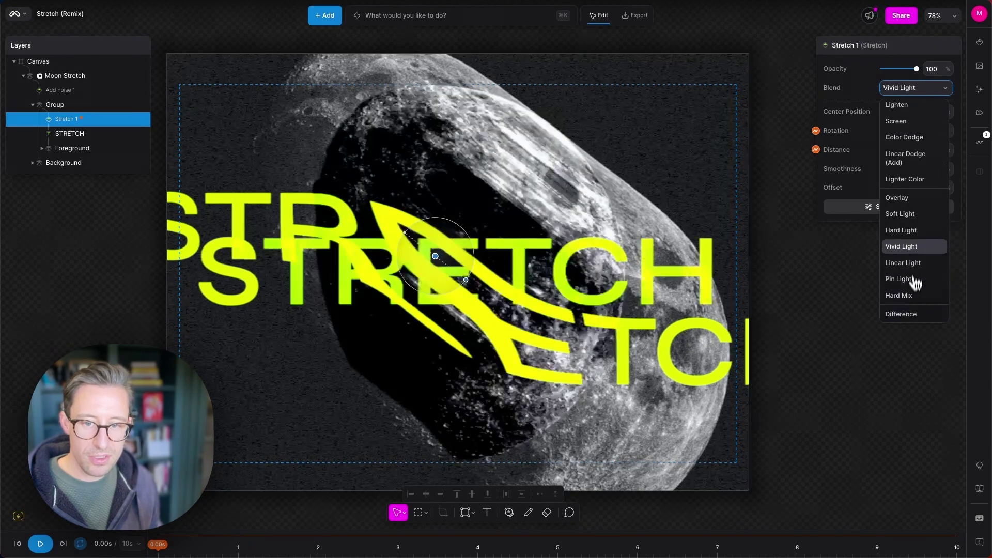
left_click(783, 208)
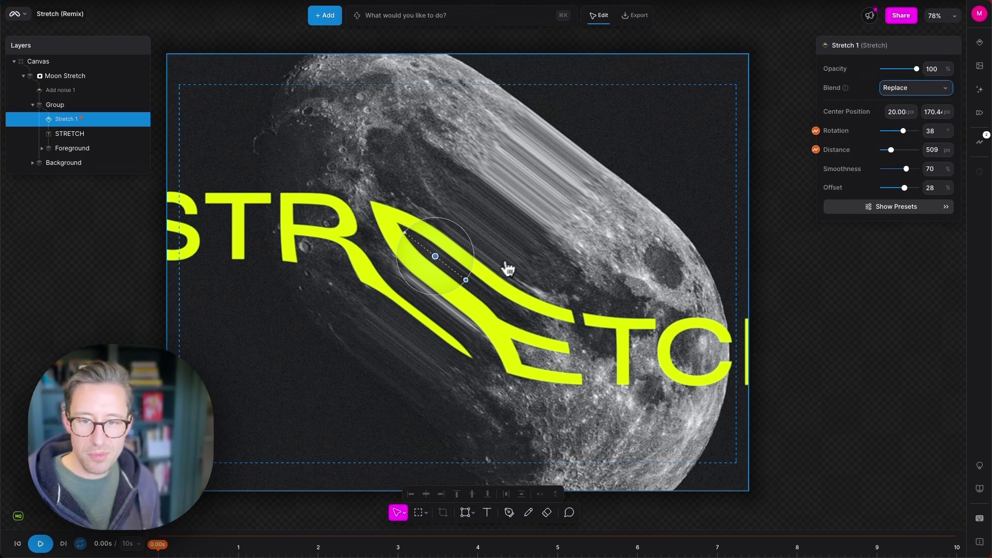
Step: Undo back to rotation -91, distance 399.9, smoothness 8, then play the stretch animation
key("ctrl+z")
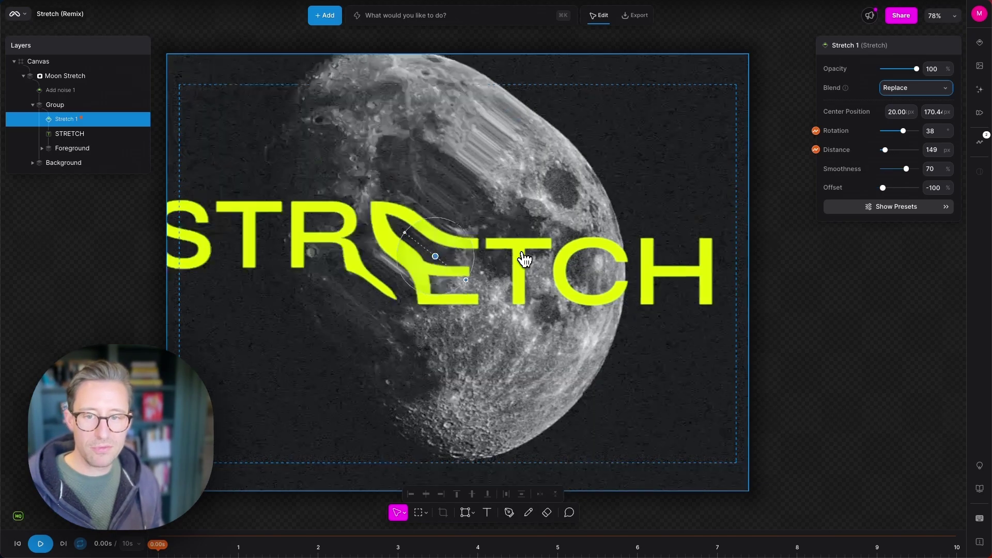
key("ctrl+z")
key("ctrl+z")
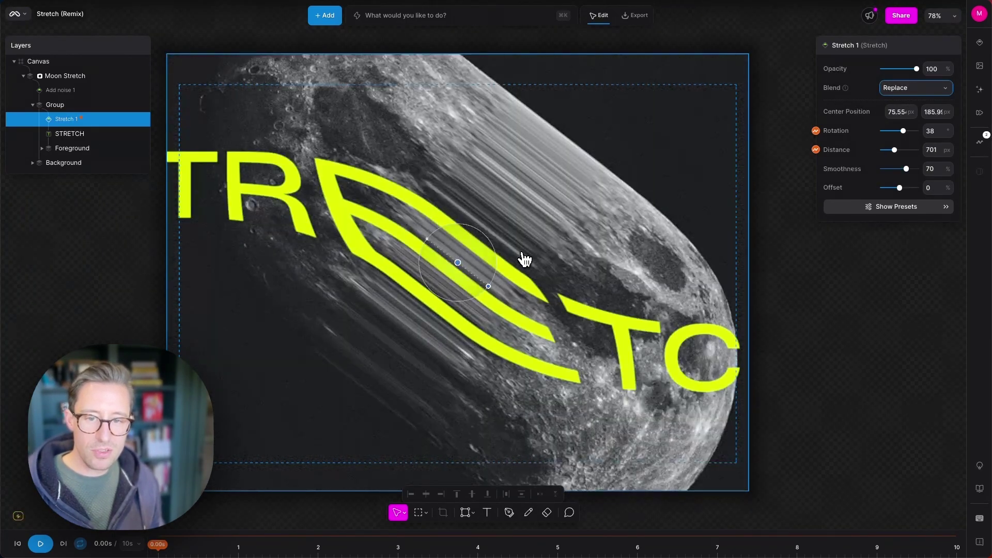
key("ctrl+z")
key("ctrl+z")
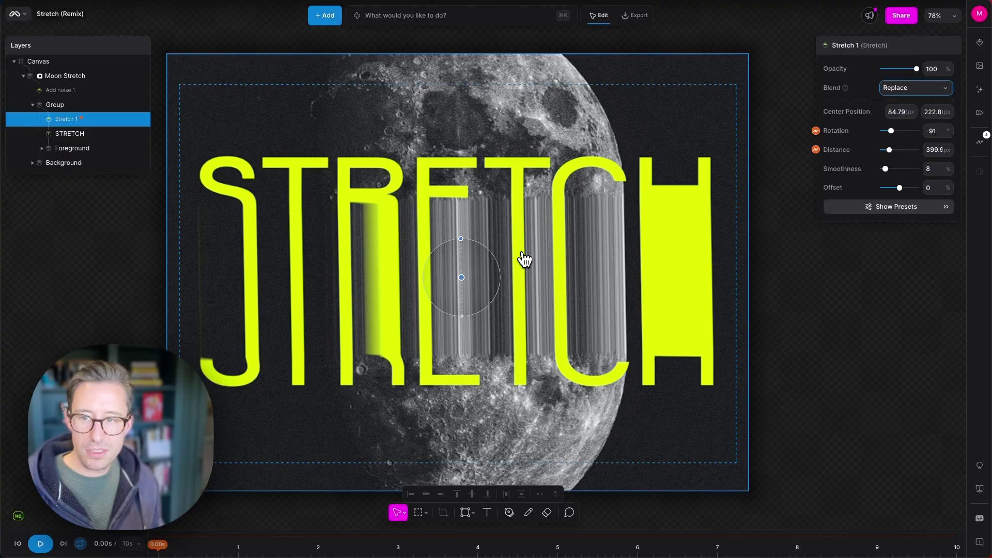
key("space")
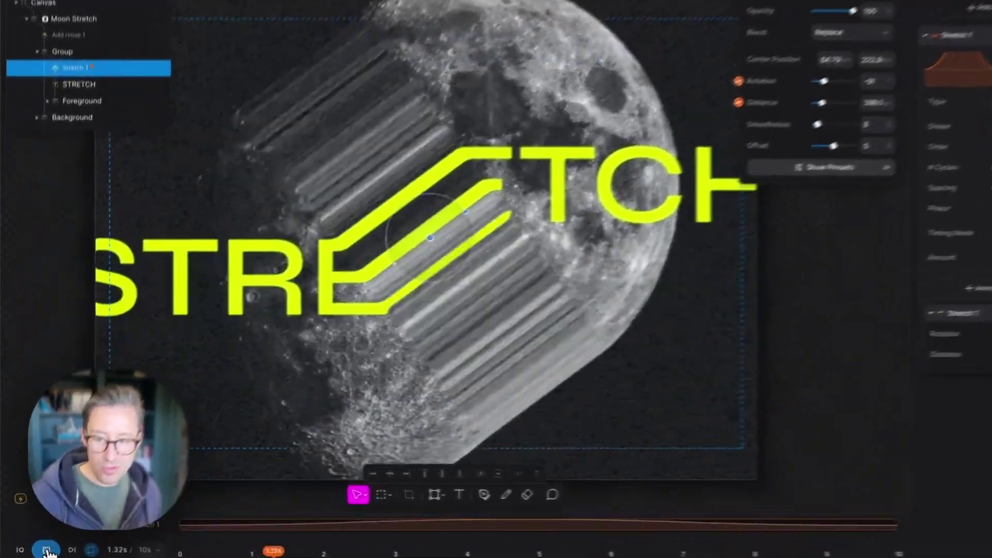
Step: Duplicate Stretch 1 as Stretch 1 copy 1 and drag its centre across the lettering
left_click(48, 551)
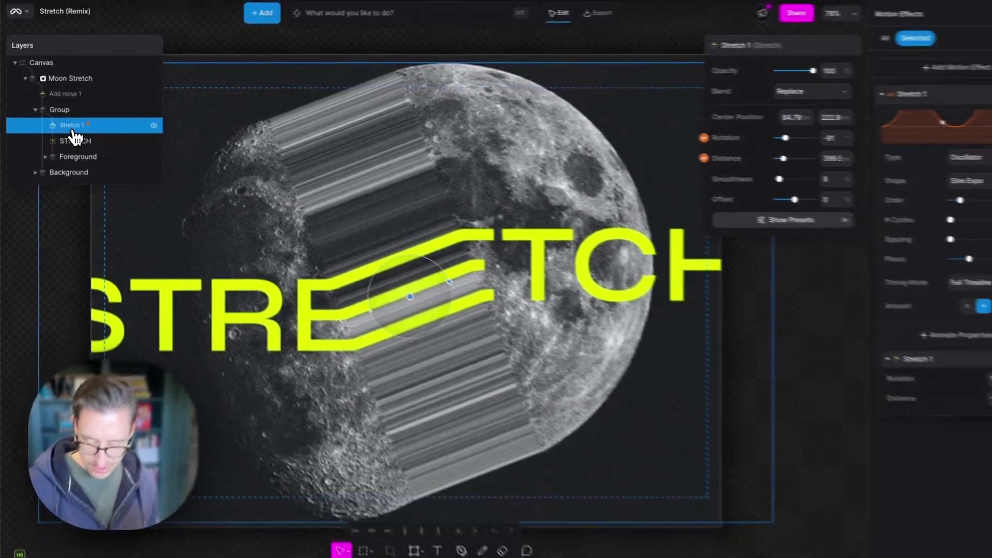
key("ctrl+d")
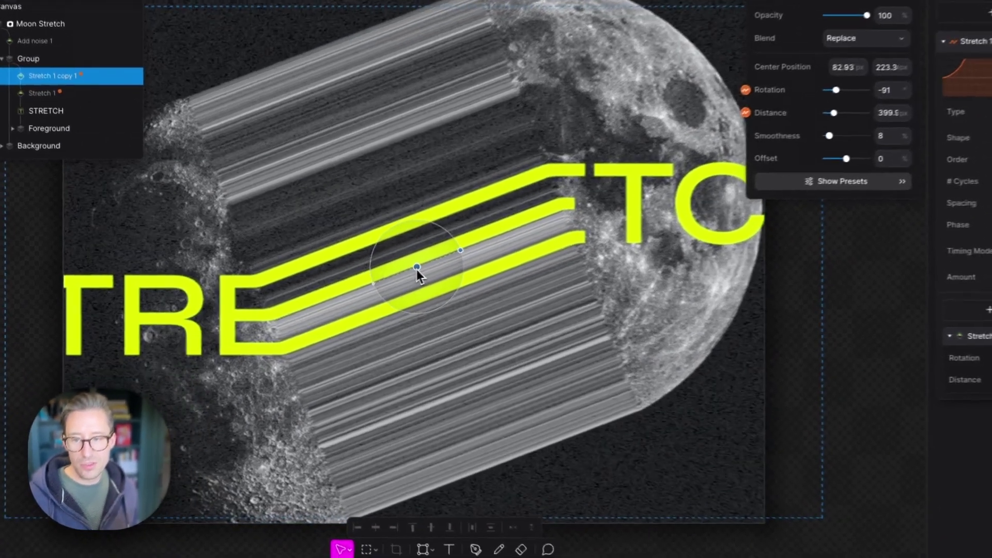
left_click_drag(370, 280, 196, 281)
left_click_drag(212, 368, 431, 253)
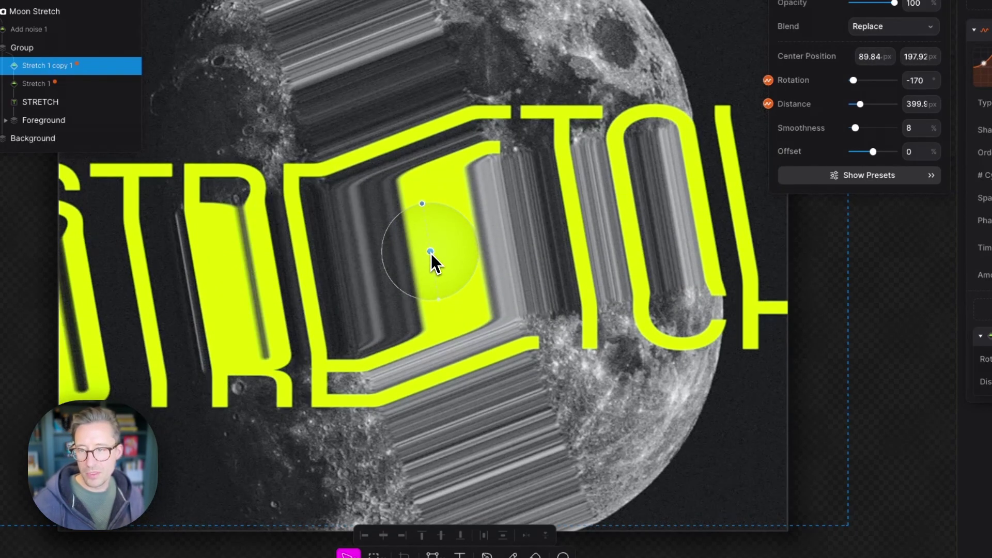